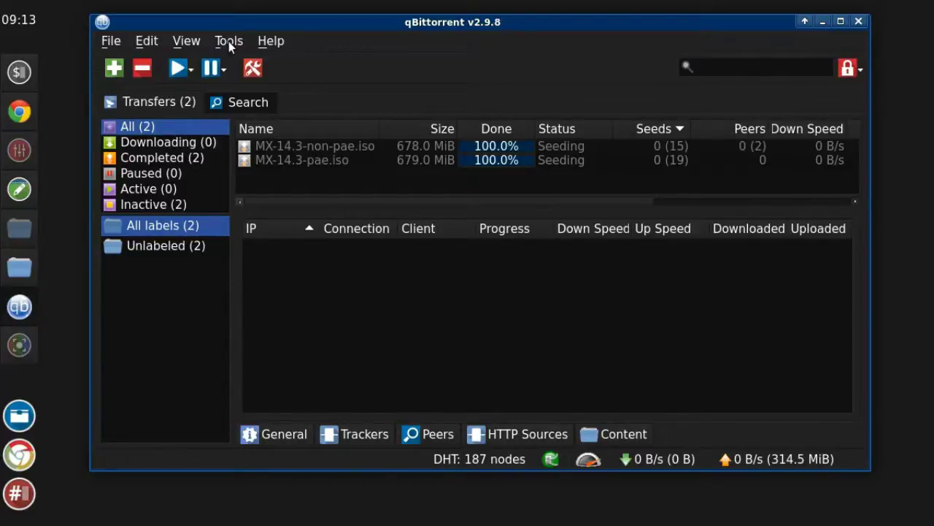
# Open qBittorrent's options on the Downloads settings page
pyautogui.click(228, 41)
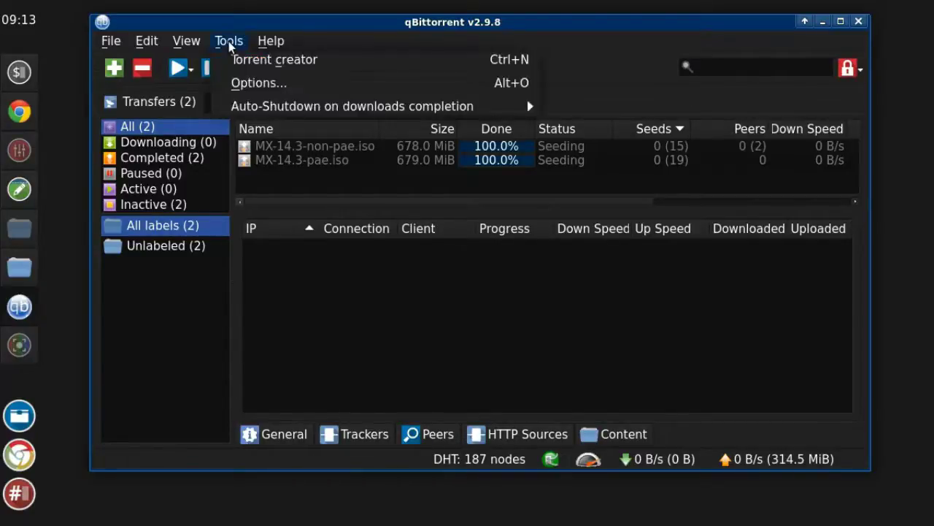
pyautogui.click(274, 84)
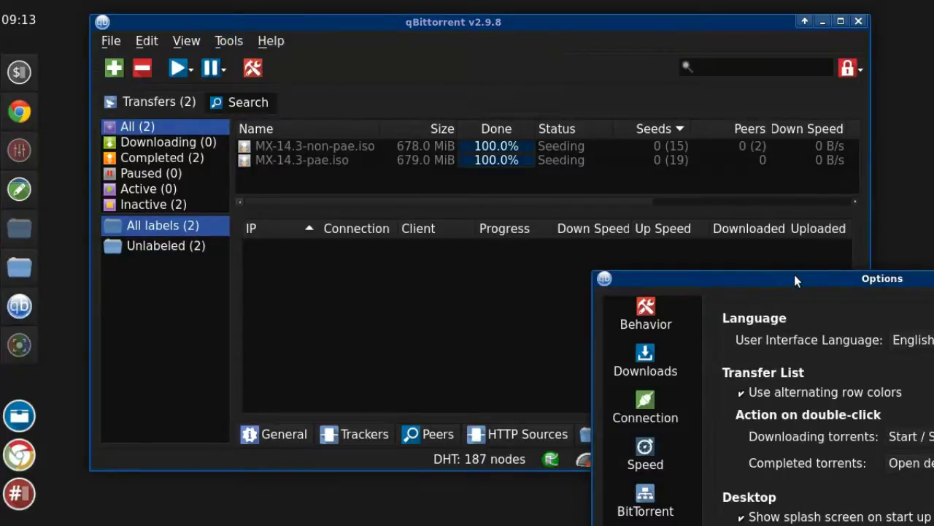
pyautogui.moveTo(796, 276); pyautogui.dragTo(683, 256)
pyautogui.click(532, 342)
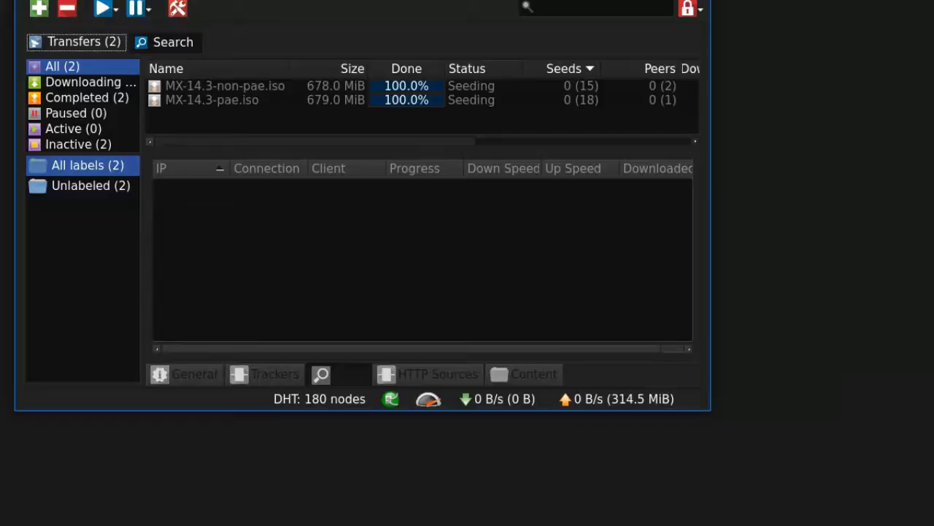
# Start the Torrent Creator and choose the single file MX-14.3-pae.iso from the MX folder
pyautogui.hotkey('alt', 't')
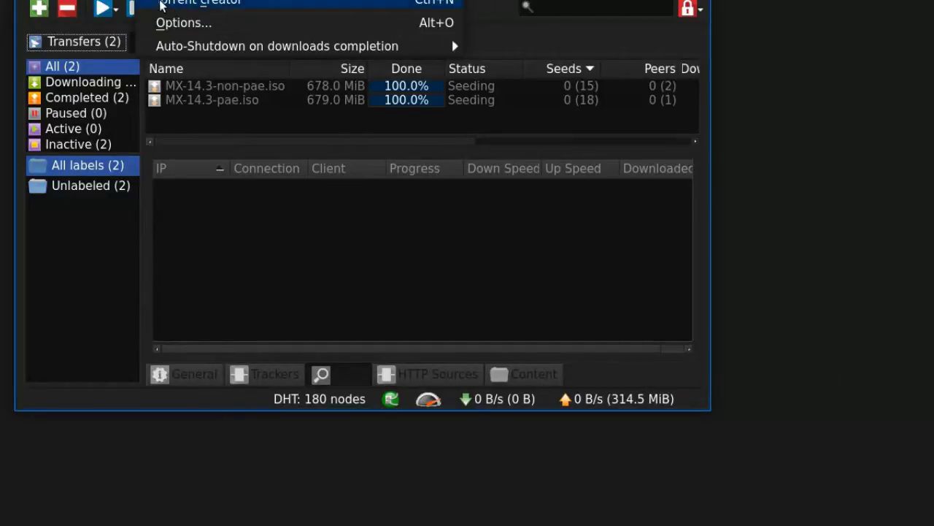
pyautogui.click(161, 4)
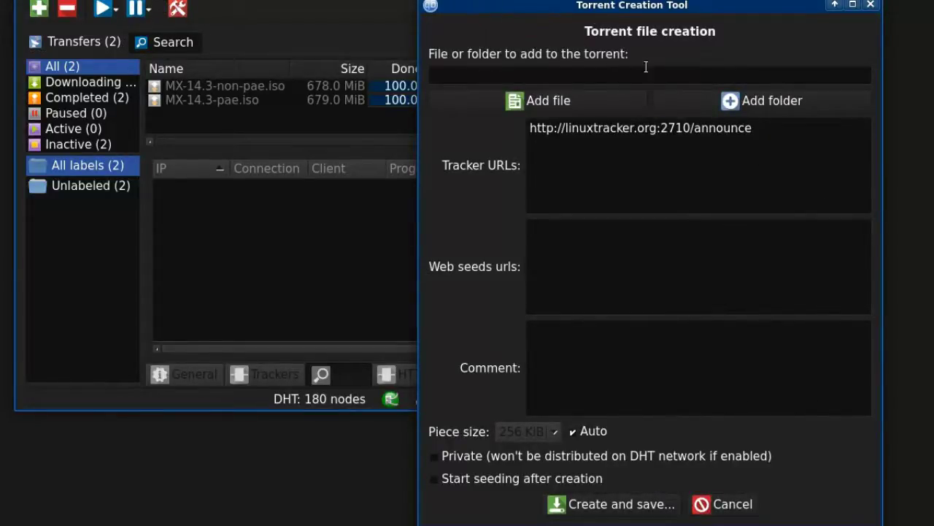
pyautogui.click(585, 100)
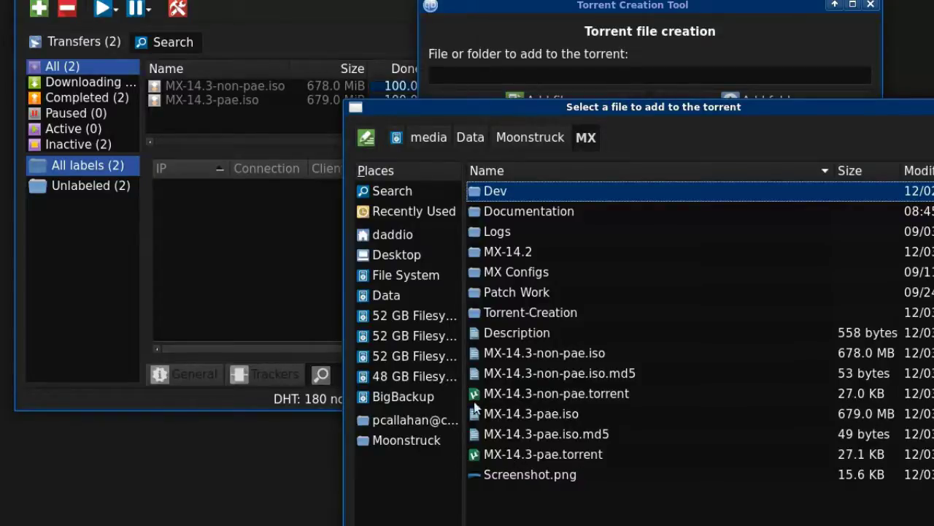
pyautogui.click(551, 413)
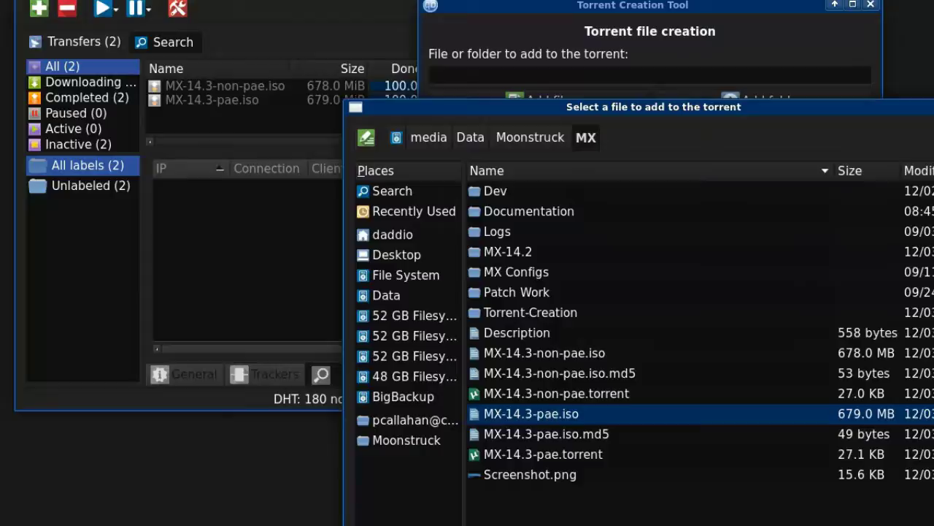
# Confirm MX-14.3-pae.iso as the torrent source, with 512 KiB piece size auto-selected
pyautogui.press('Return')
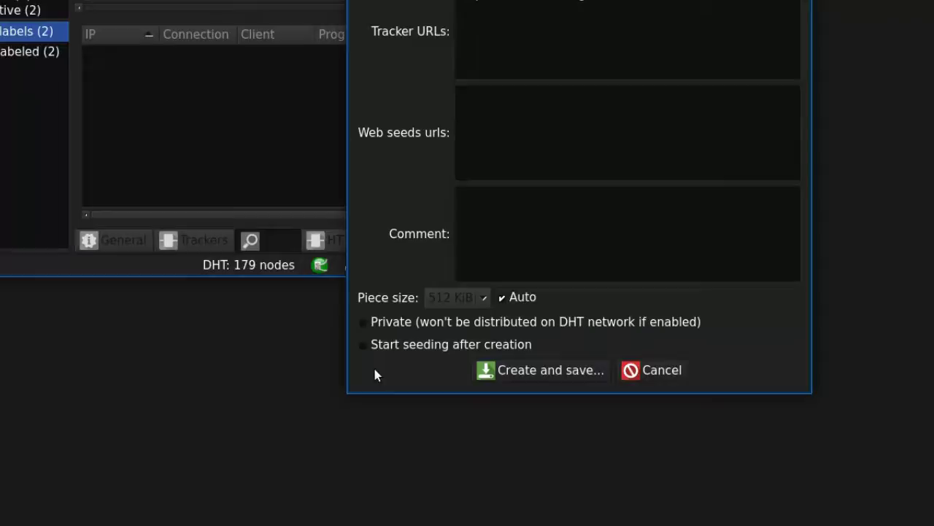
# Create the MX-14.3-pae torrent and save its .torrent file into the Torrent-Creation folder
pyautogui.click(527, 370)
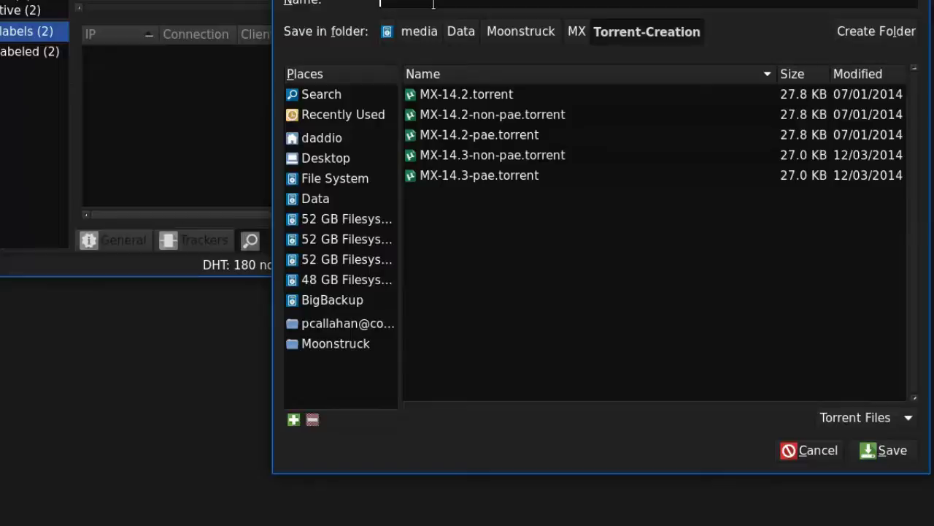
pyautogui.click(433, 4)
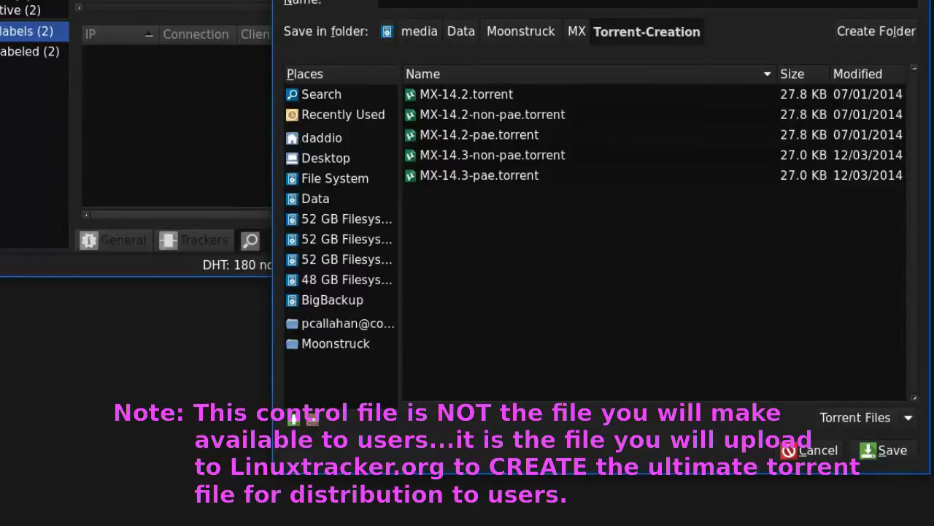
pyautogui.press('Return')
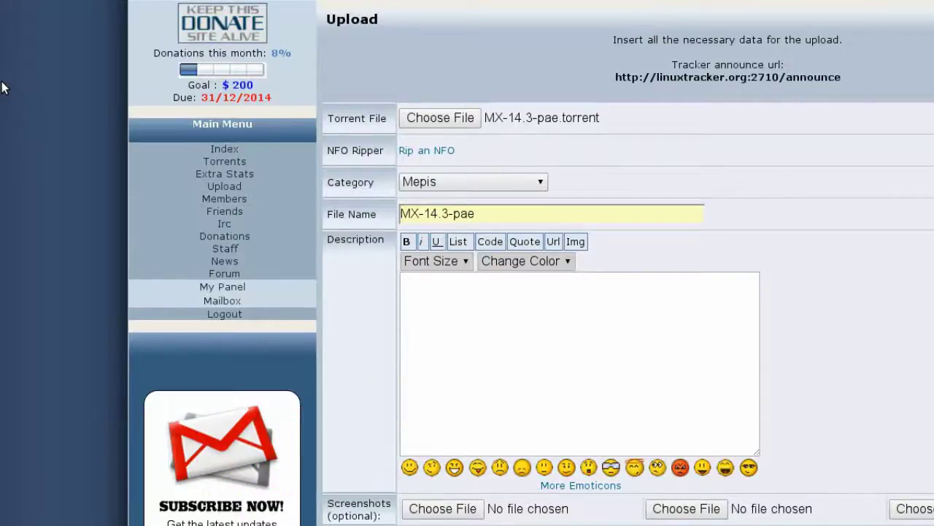
# Attach MX-14.3-pae.torrent from Torrent-Creation as the upload form's torrent file
pyautogui.scroll(4, 1, 88)
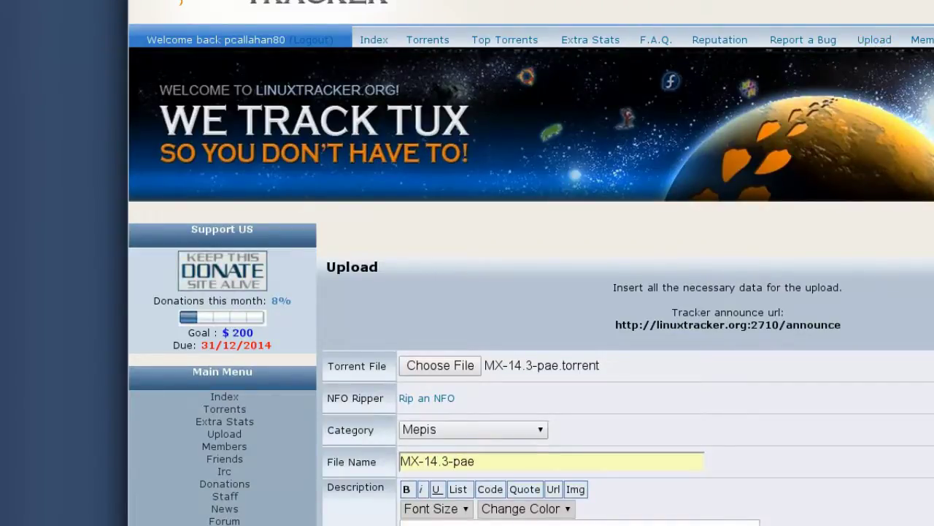
pyautogui.scroll(-3, 880, 45)
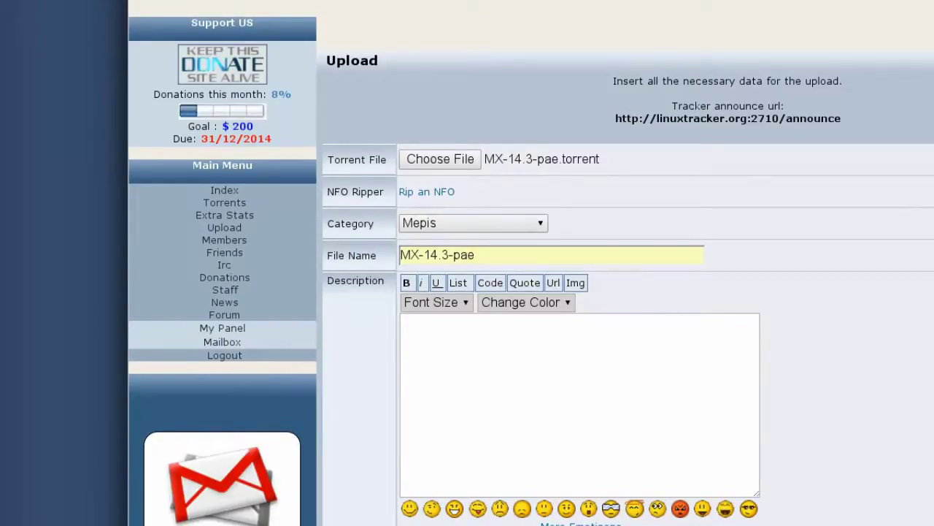
pyautogui.scroll(-1, 532, 263)
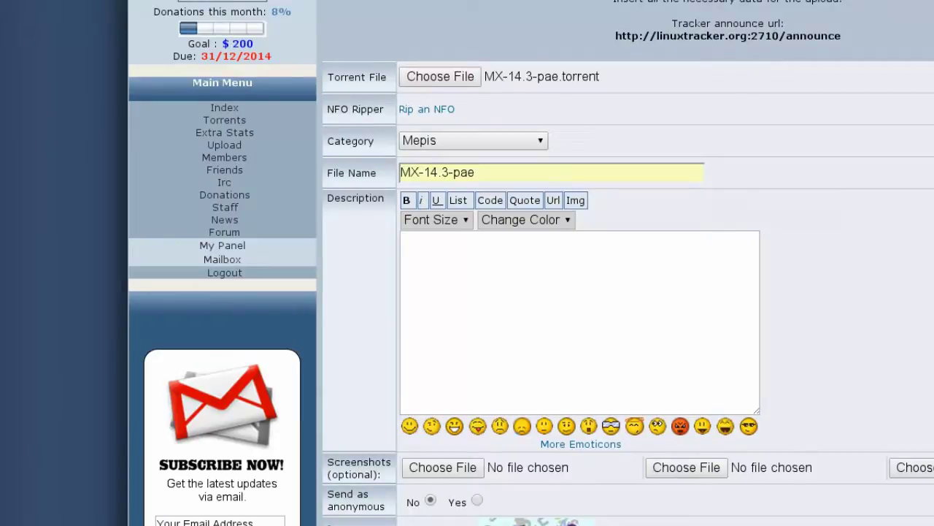
pyautogui.click(437, 77)
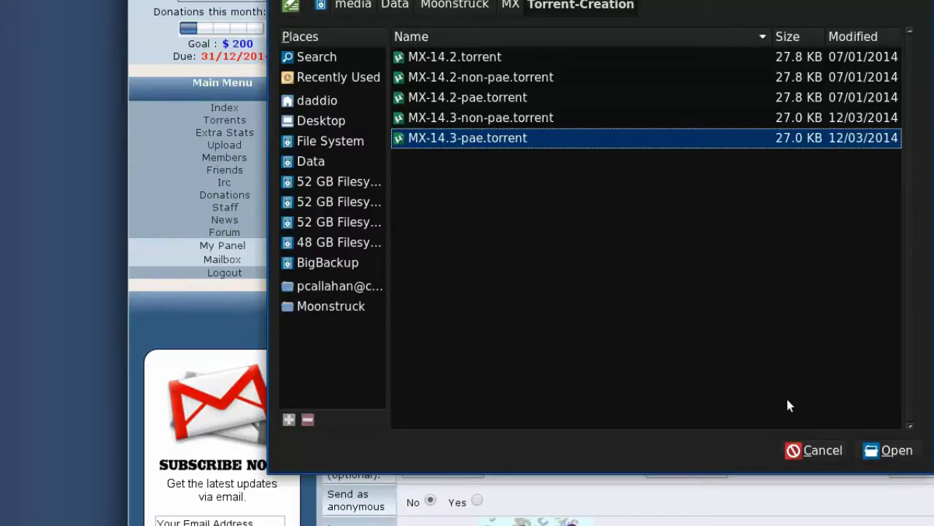
pyautogui.click(869, 450)
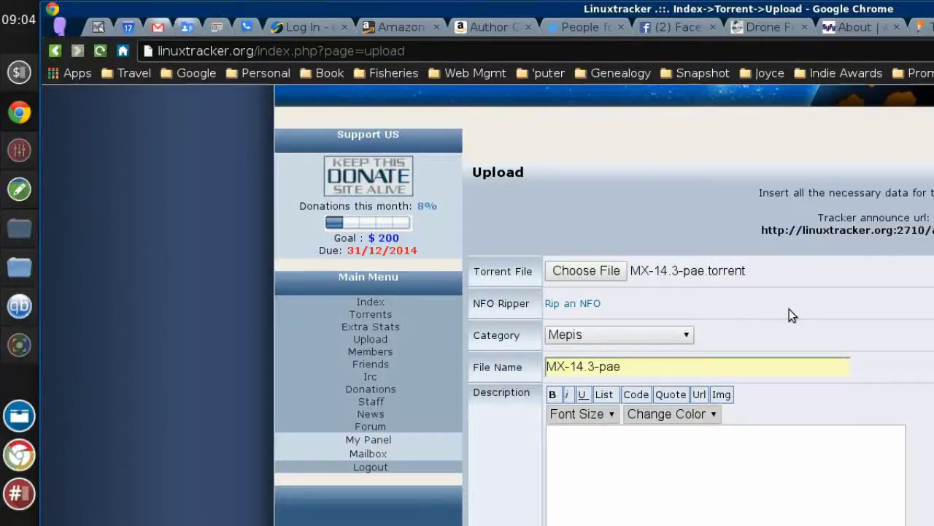
pyautogui.click(686, 333)
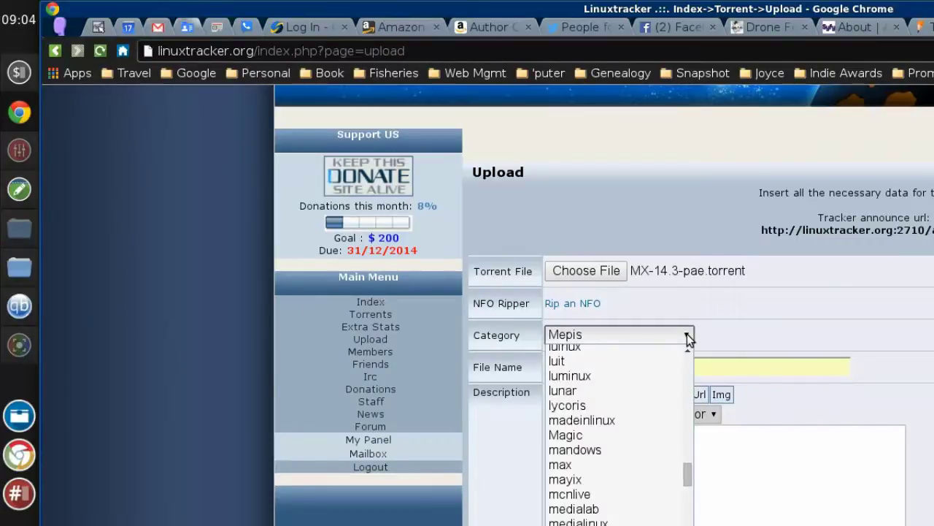
pyautogui.click(687, 333)
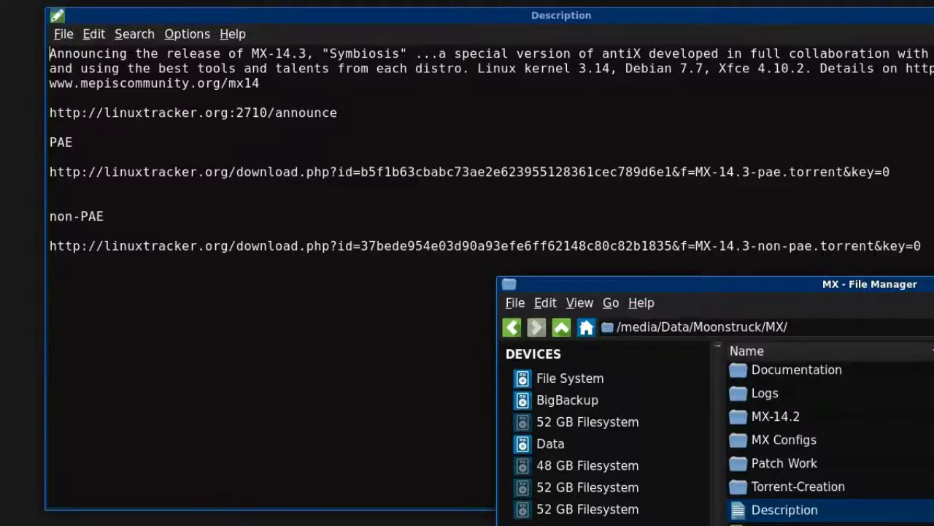
# Copy the MX-14.3 announcement paragraph from Leafpad's Description file for the upload's description field
pyautogui.click(372, 17)
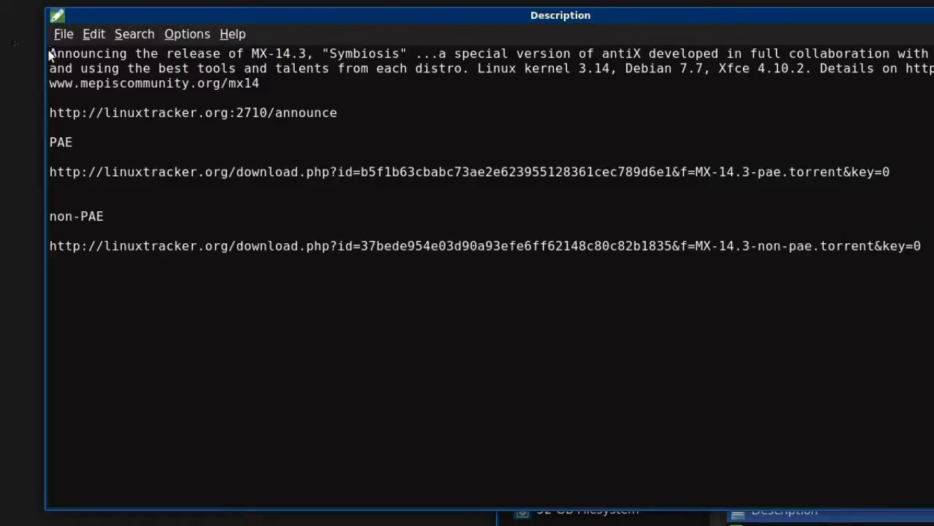
pyautogui.moveTo(49, 51); pyautogui.dragTo(353, 77)
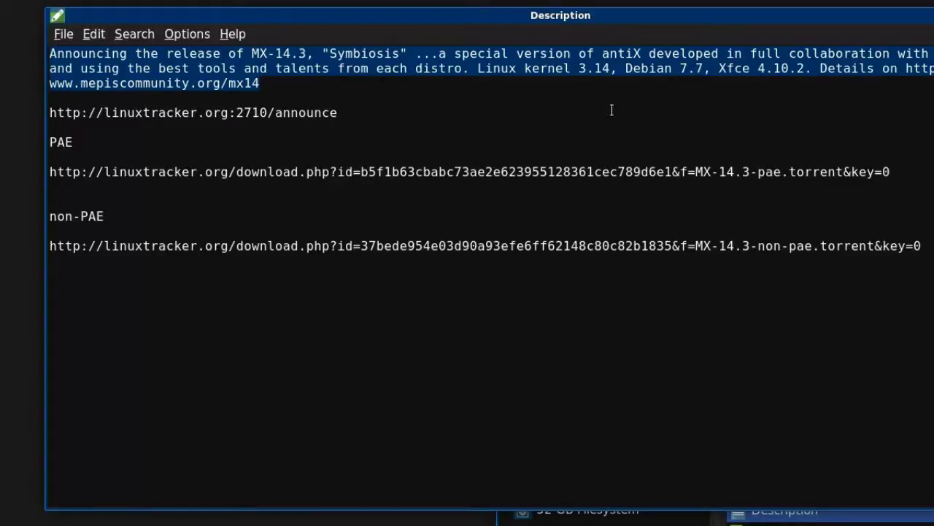
pyautogui.hotkey('ctrl', 'c')
pyautogui.hotkey('alt', 'Tab')
pyautogui.click(567, 413)
# Paste the MX-14.3 "Symbiosis" announcement into the upload's Description box
pyautogui.hotkey('ctrl', 'v')
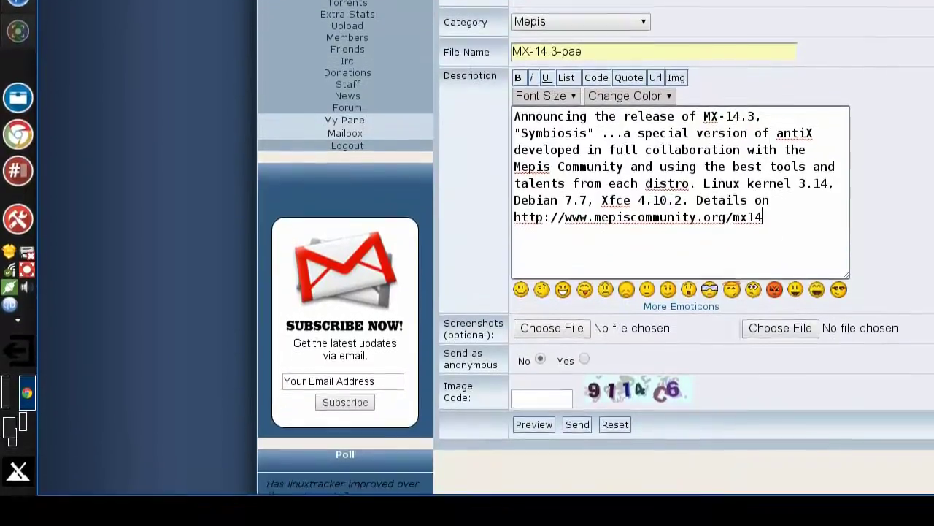
pyautogui.scroll(-2, 919, 177)
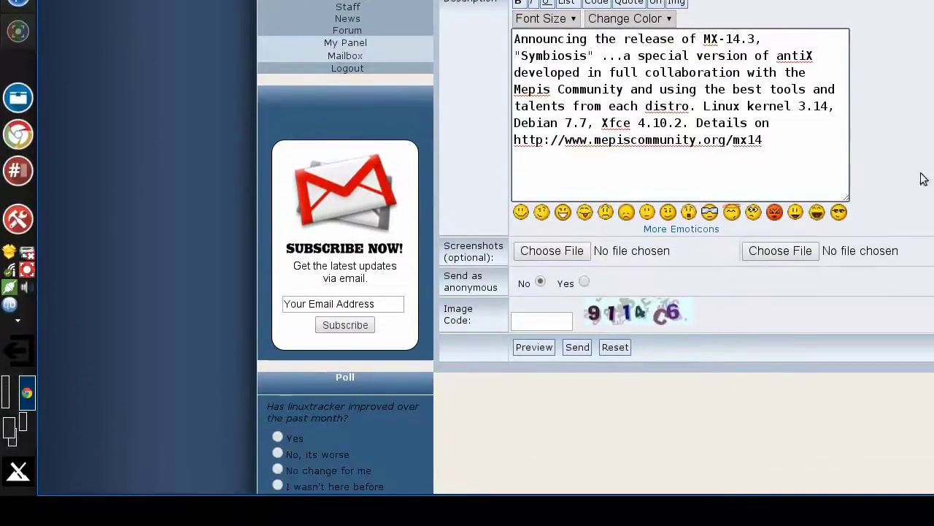
# Attach Screenshot.png as the upload's screenshot and move to the Image Code box
pyautogui.click(537, 252)
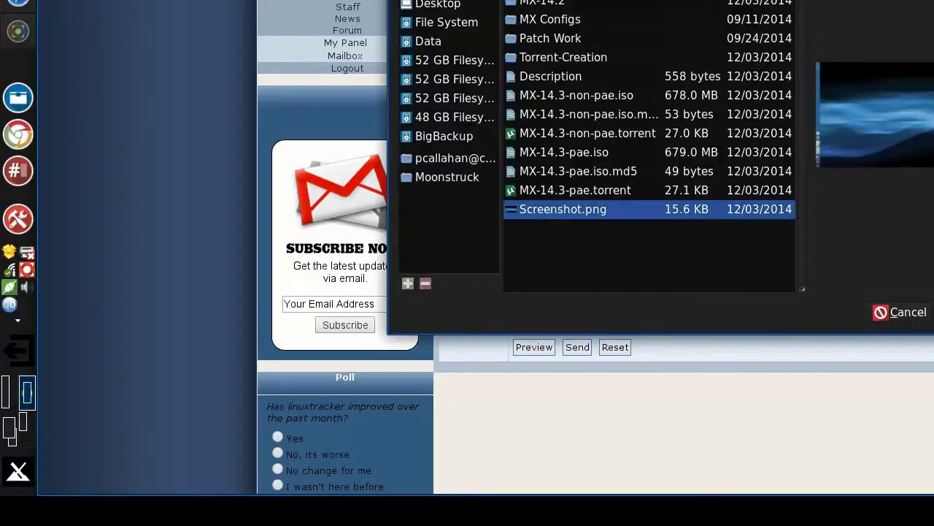
pyautogui.press('Return')
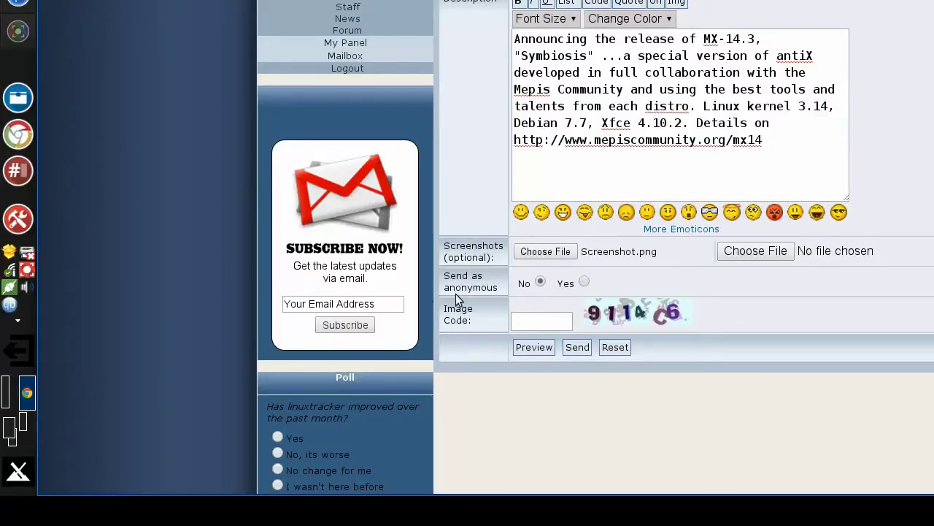
pyautogui.click(534, 322)
pyautogui.scroll(2, 695, 343)
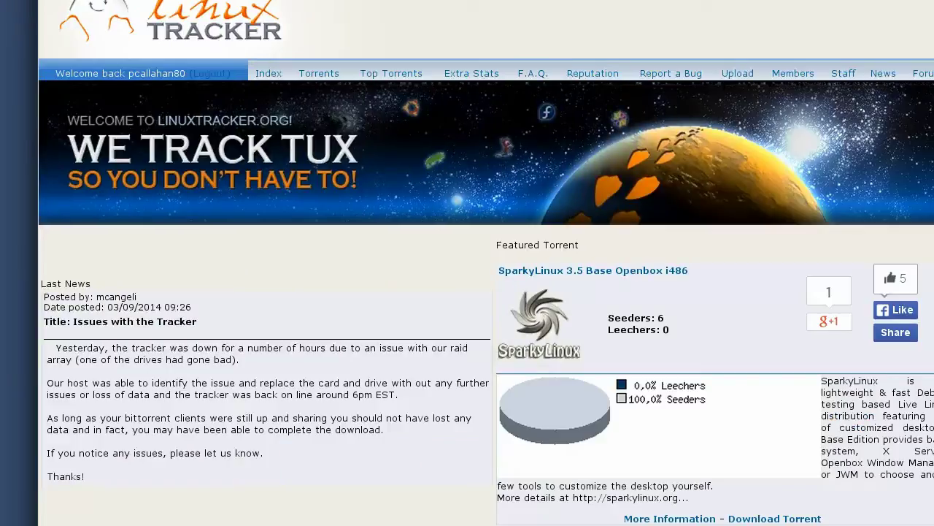
# Search the Torrents list with category Mepis to show the MX 14 3 pae and non pae entries
pyautogui.click(317, 73)
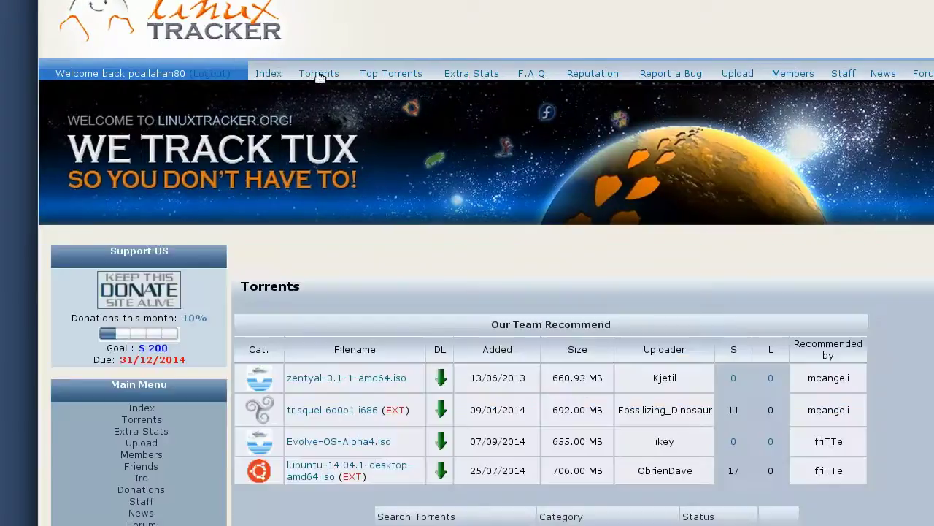
pyautogui.scroll(-3, 485, 292)
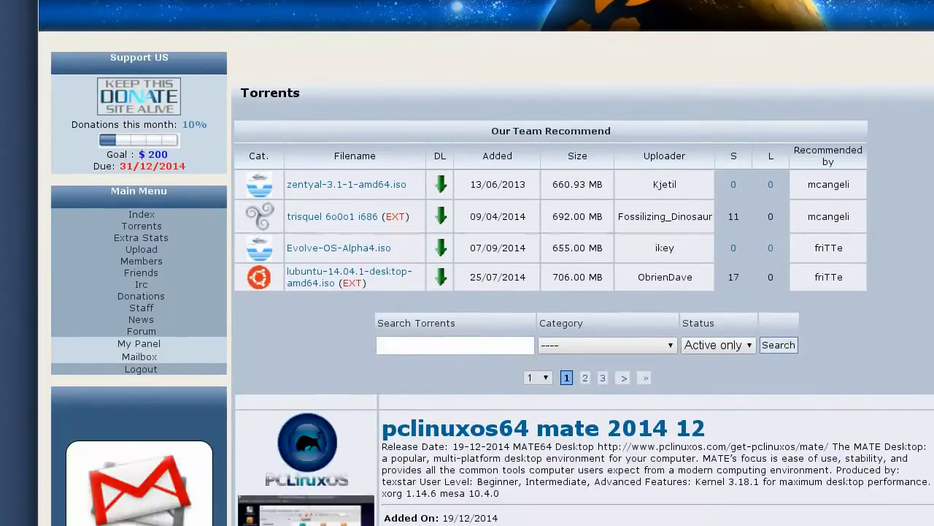
pyautogui.click(673, 346)
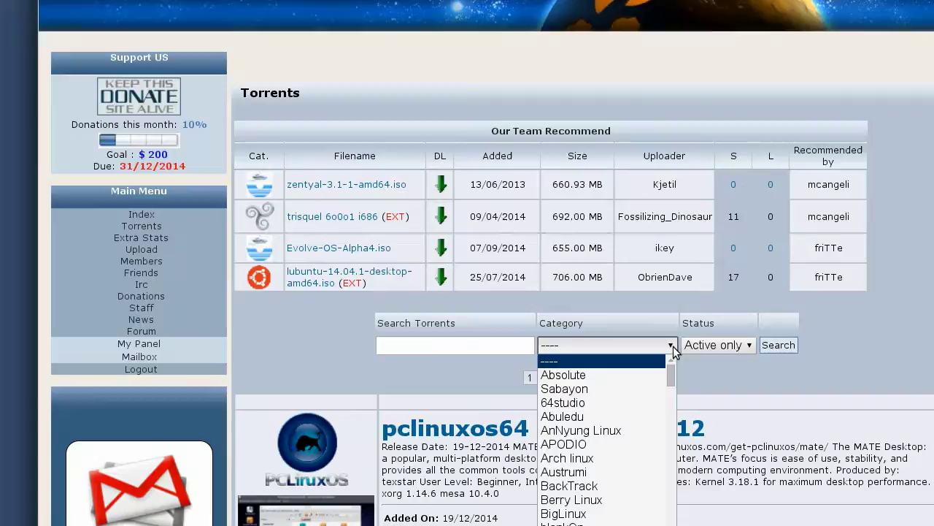
pyautogui.write('mep')
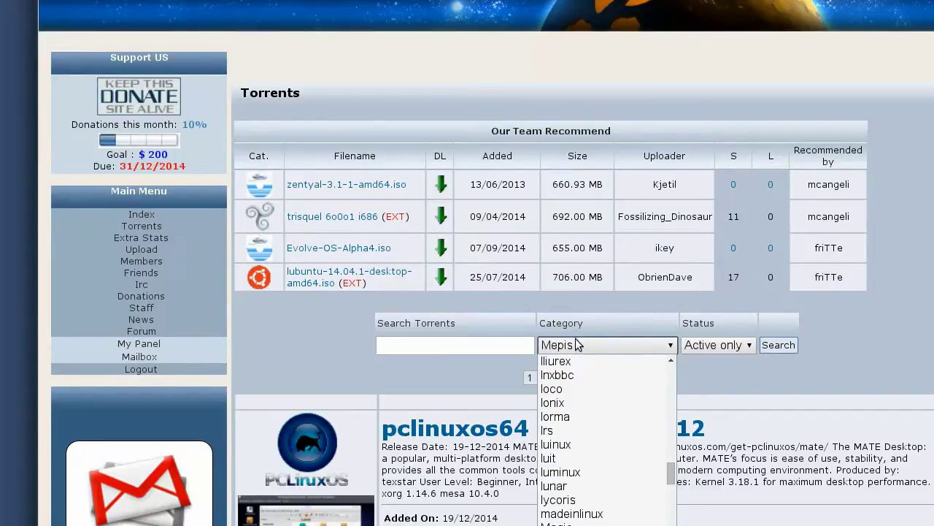
pyautogui.click(605, 344)
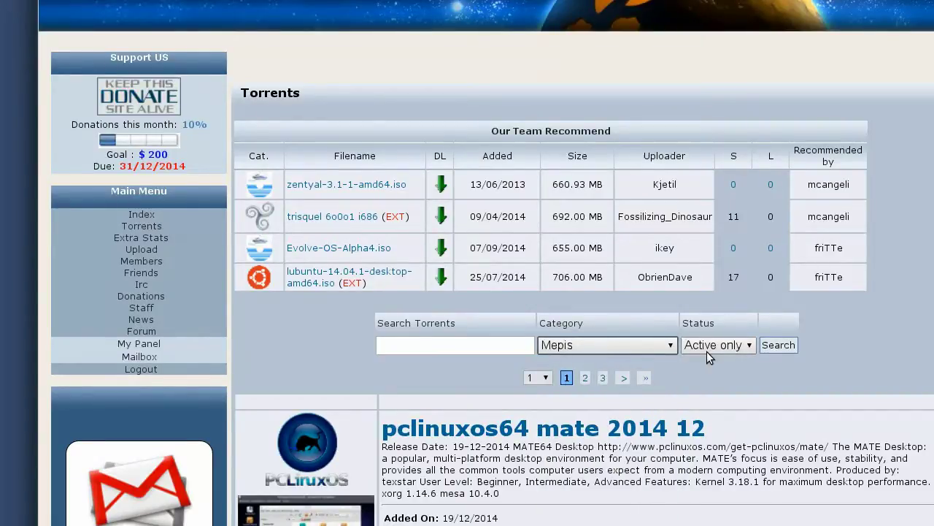
pyautogui.click(778, 344)
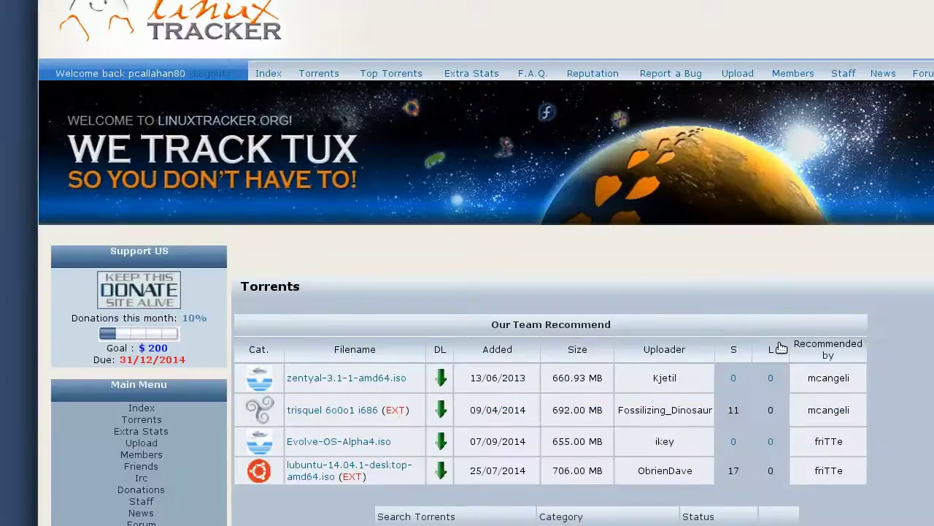
pyautogui.scroll(-5, 778, 348)
pyautogui.scroll(-3, 779, 348)
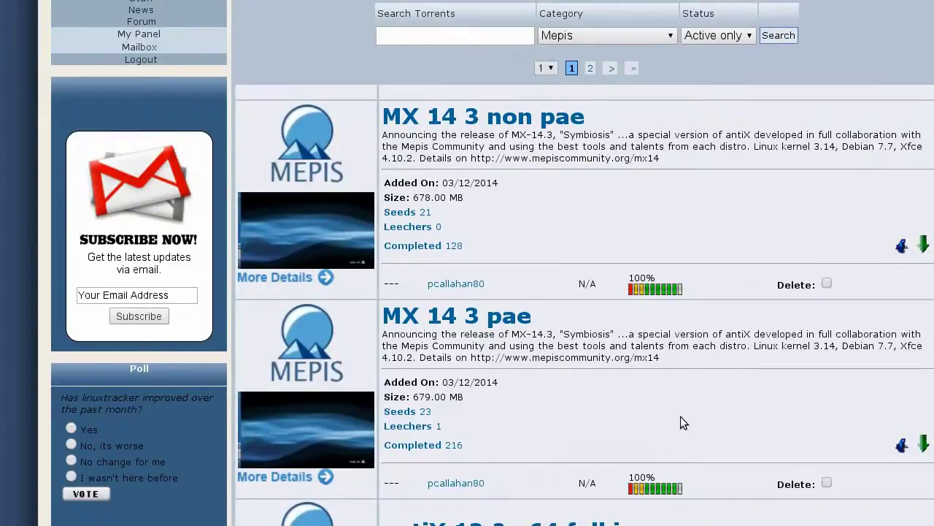
# Open the MX 14 3 pae download page and choose Save link as on Download Now
pyautogui.click(923, 446)
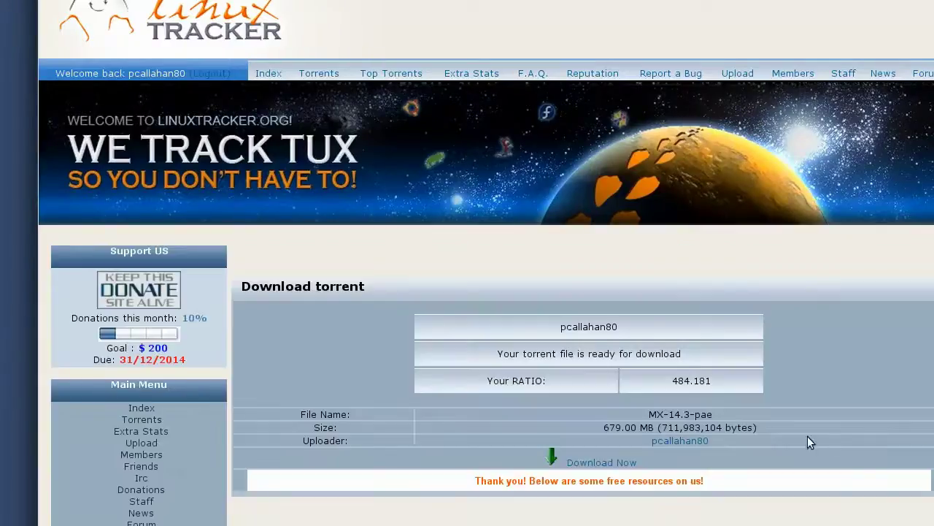
pyautogui.scroll(-3, 784, 503)
pyautogui.scroll(-2, 784, 505)
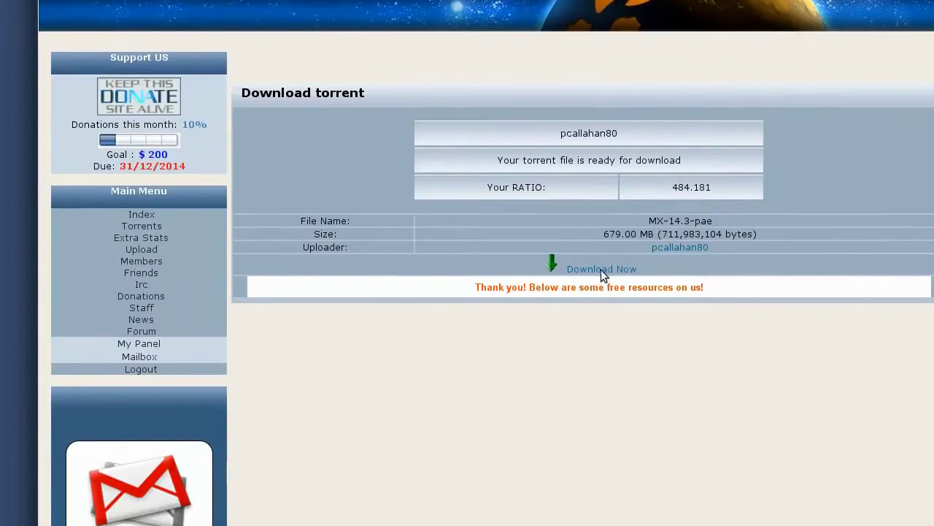
pyautogui.rightClick(574, 268)
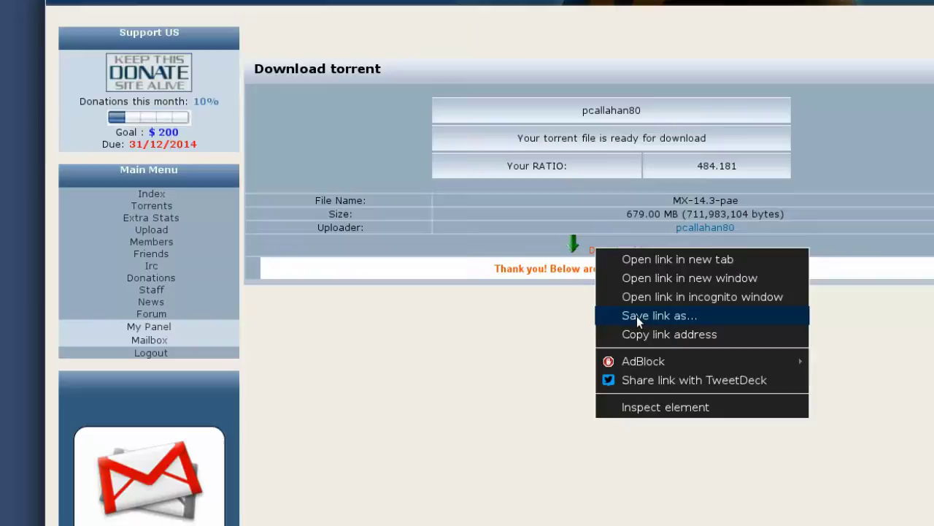
pyautogui.click(636, 316)
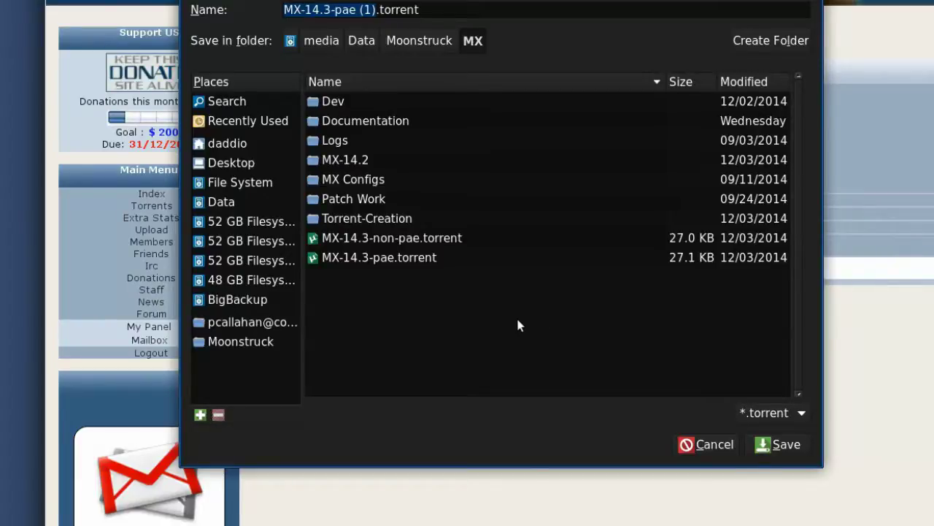
# Save the .torrent to the MX folder, then remove the MX-14.3-pae.iso transfer from qBittorrent
pyautogui.press('Return')
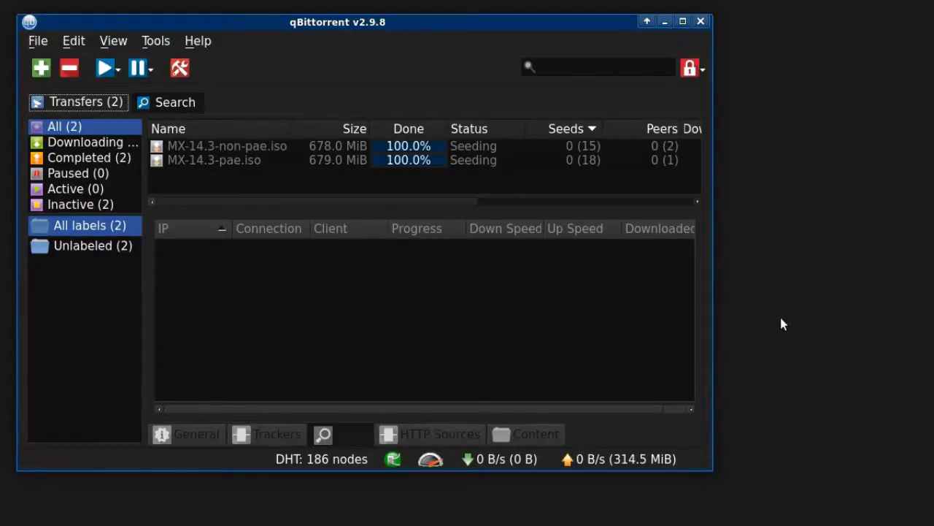
pyautogui.moveTo(709, 357); pyautogui.dragTo(798, 357)
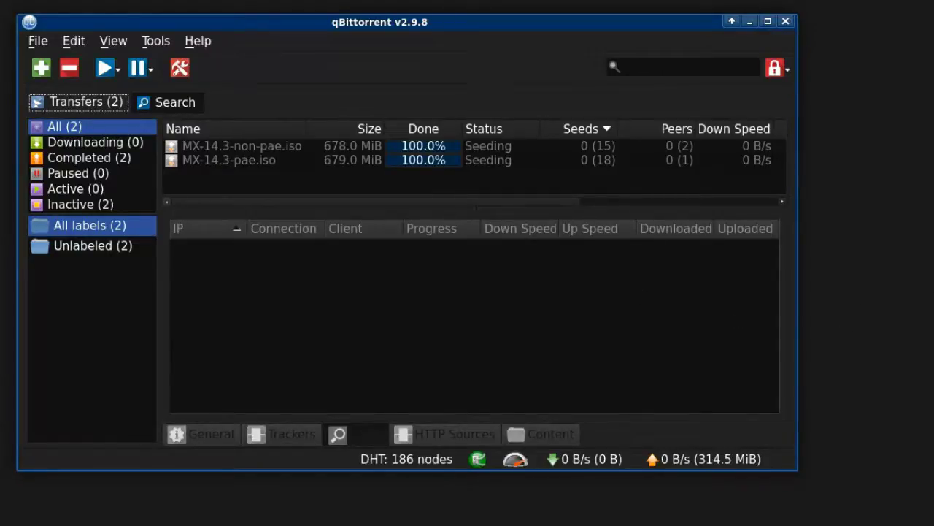
pyautogui.click(226, 164)
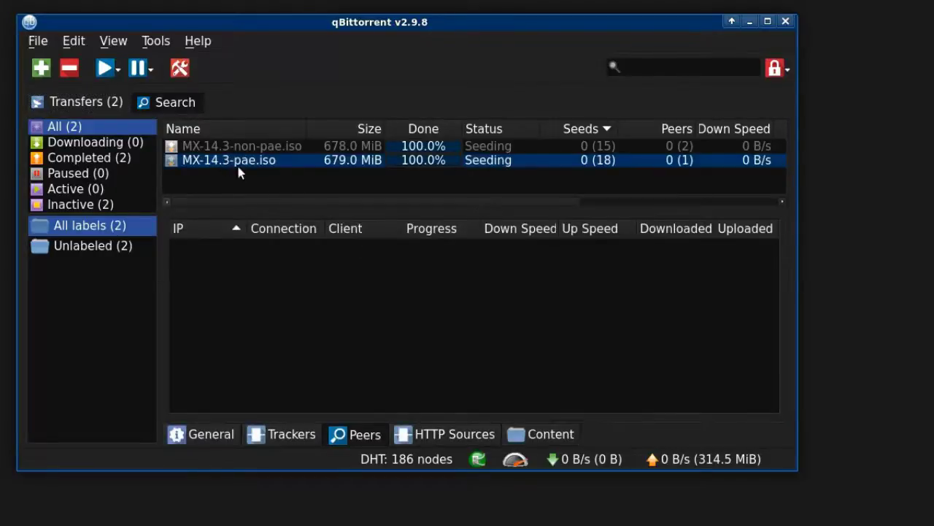
pyautogui.click(71, 68)
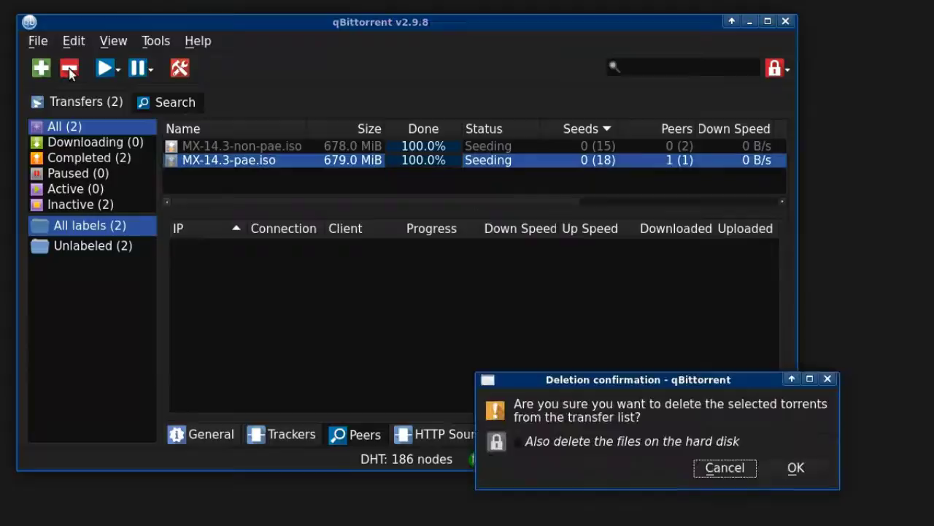
pyautogui.click(805, 475)
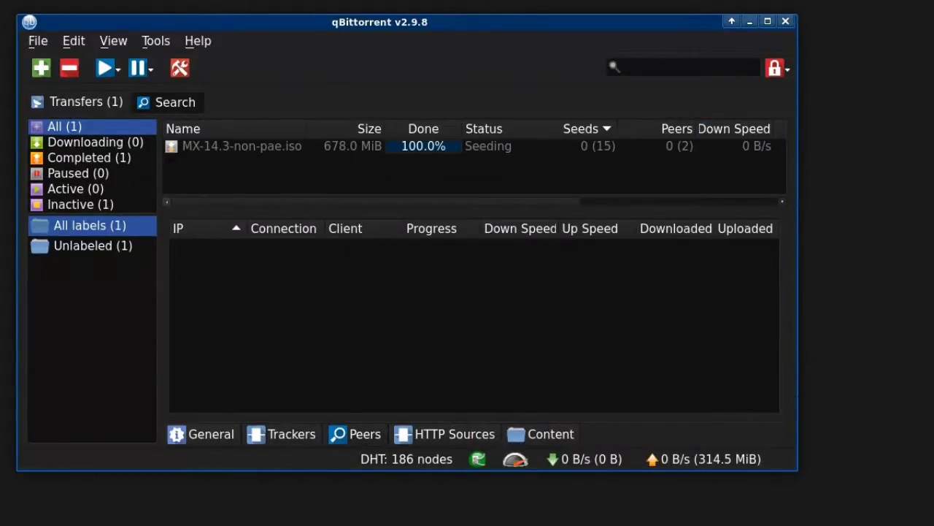
# Add MX-14.3-pae.torrent from the MX folder back into qBittorrent so it starts checking
pyautogui.click(40, 68)
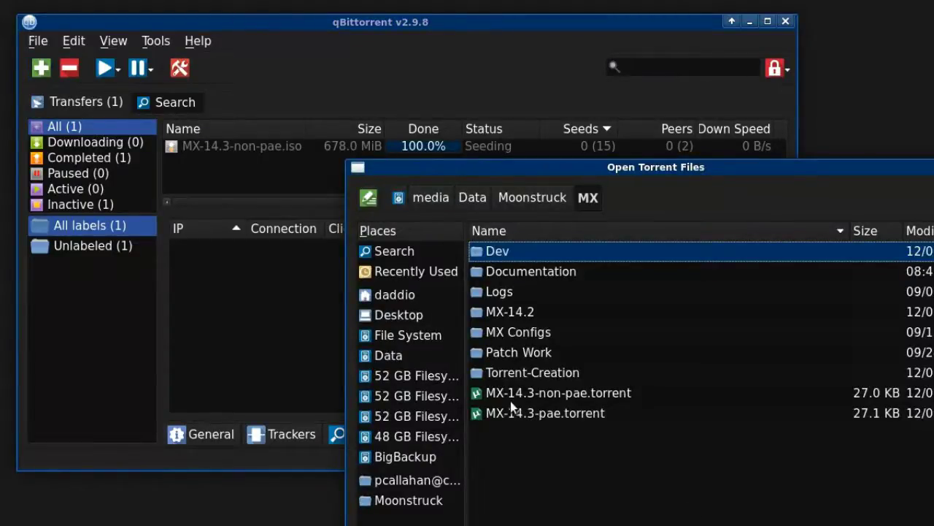
pyautogui.doubleClick(595, 413)
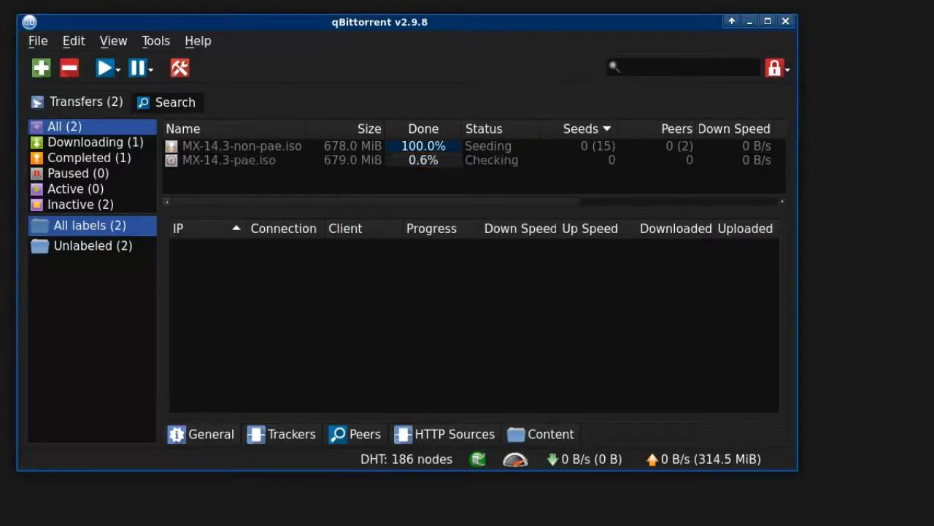